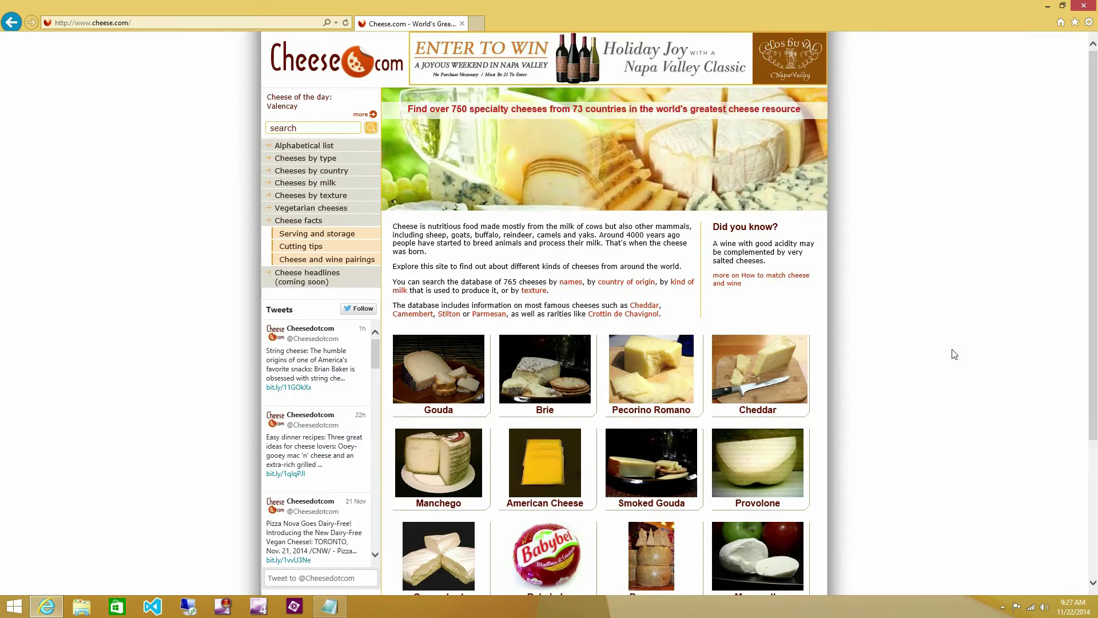
- Show the desktop and return to Internet Explorer, then close Task Manager over Word
key(super+d)
key(super+d)
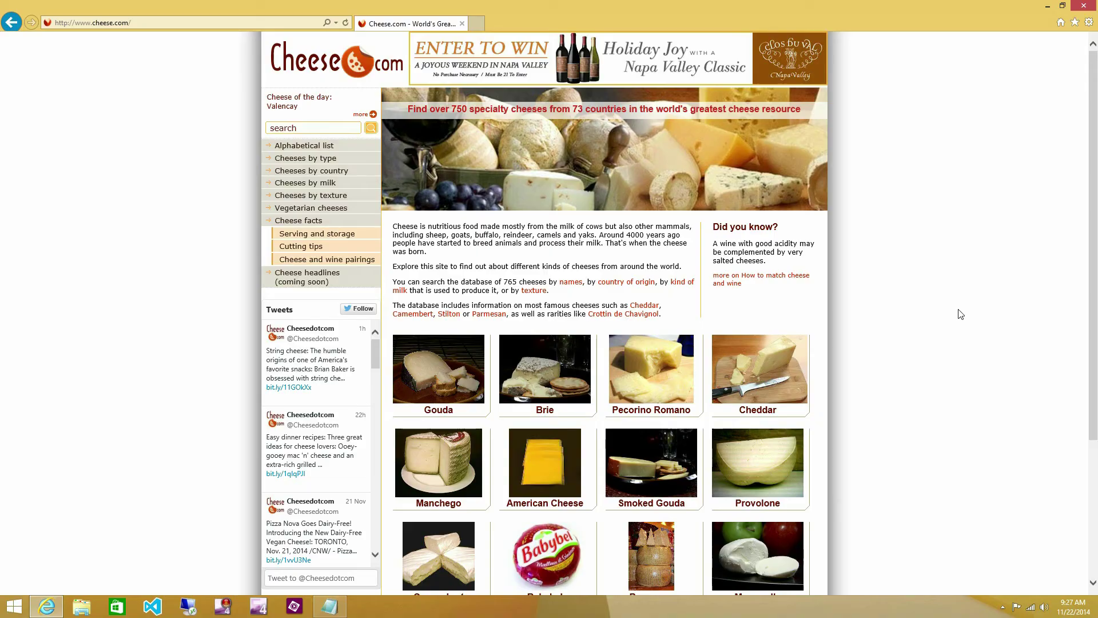
key(super+d)
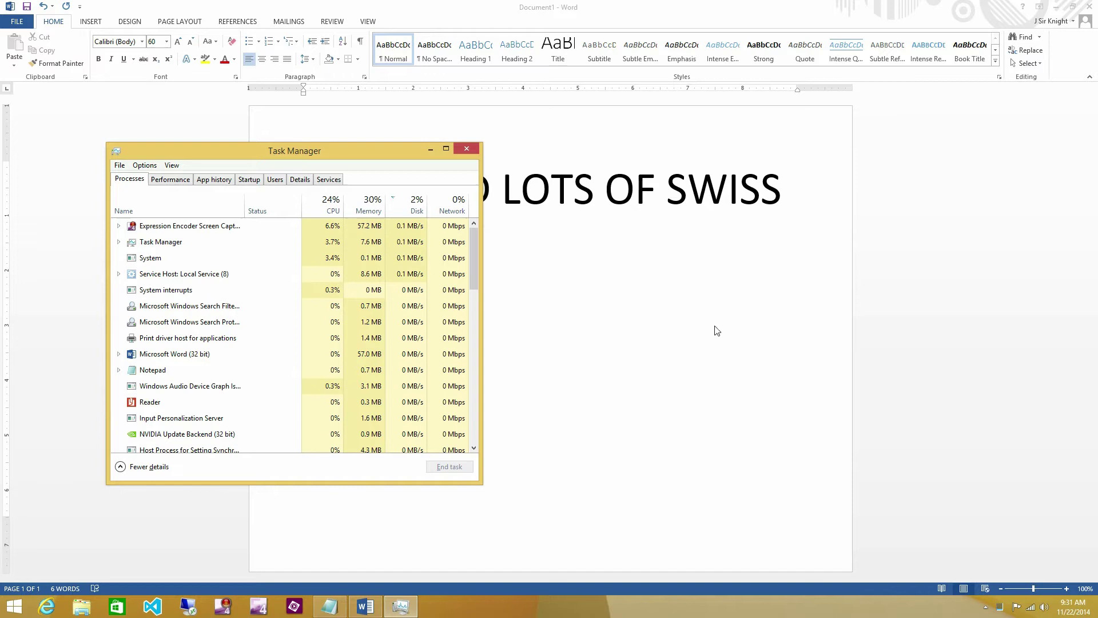
click(467, 149)
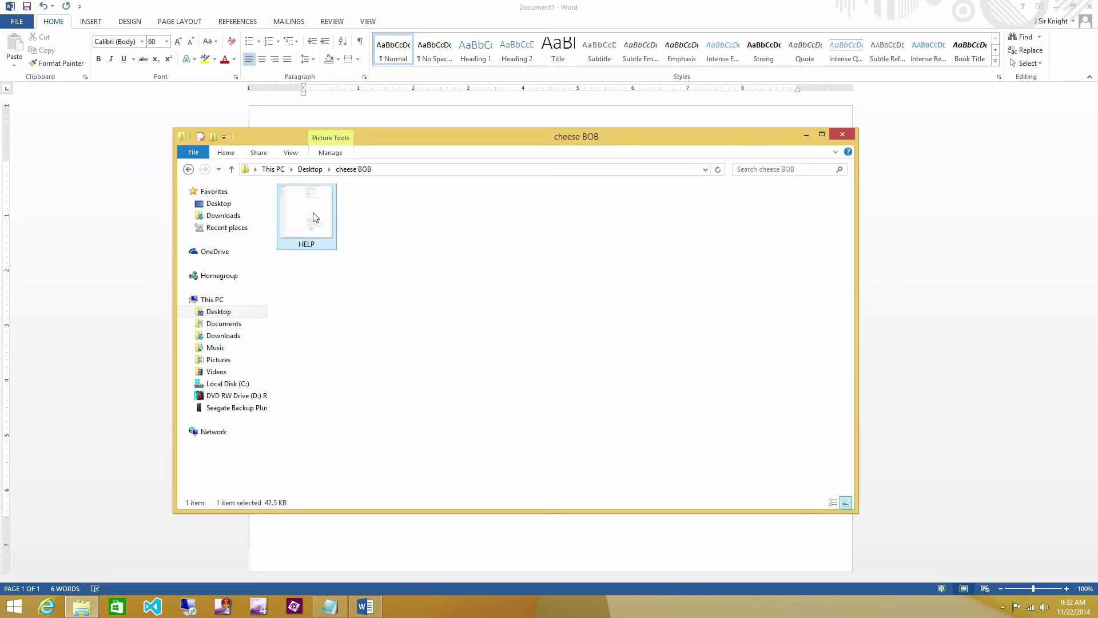
- Delete the HELP file, undo the deletion, then permanently delete HELP with Shift+Delete
key(Delete)
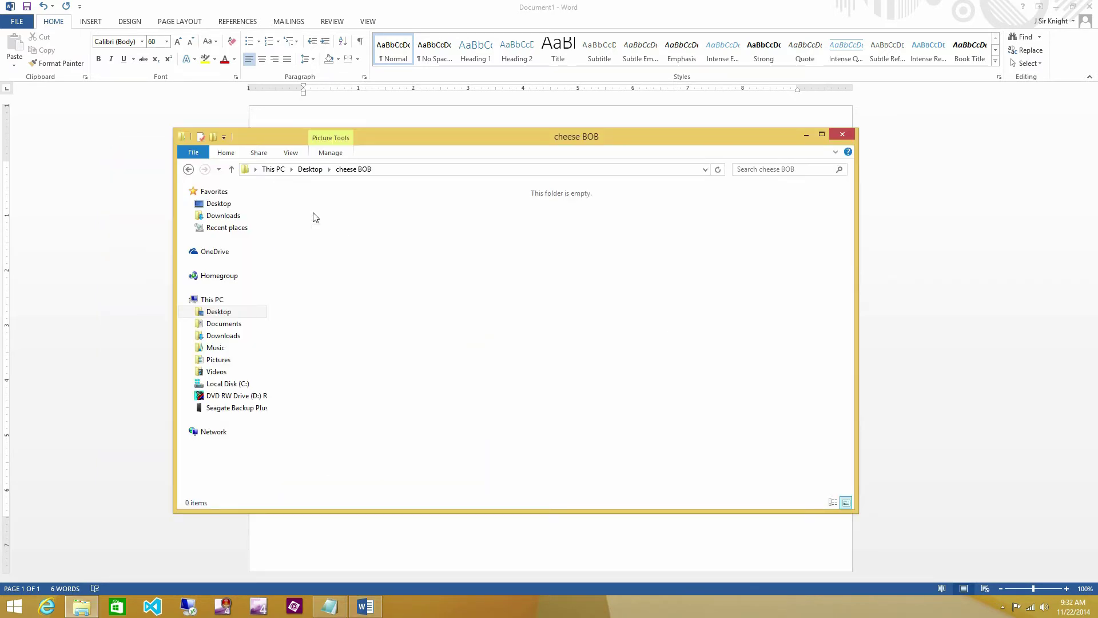
key(ctrl+z)
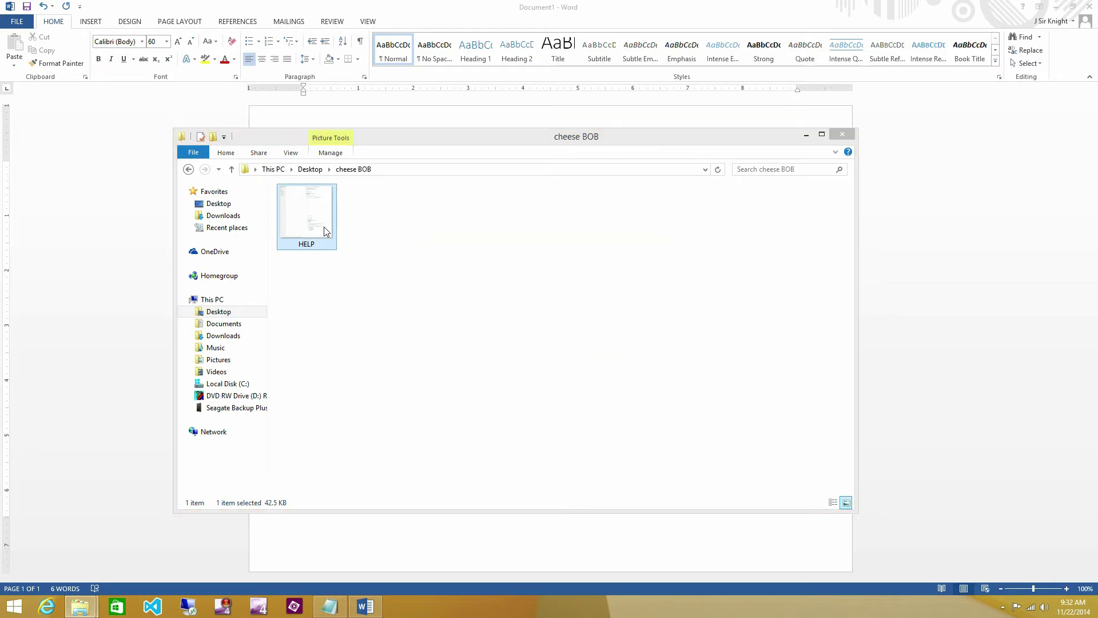
key(shift+Delete)
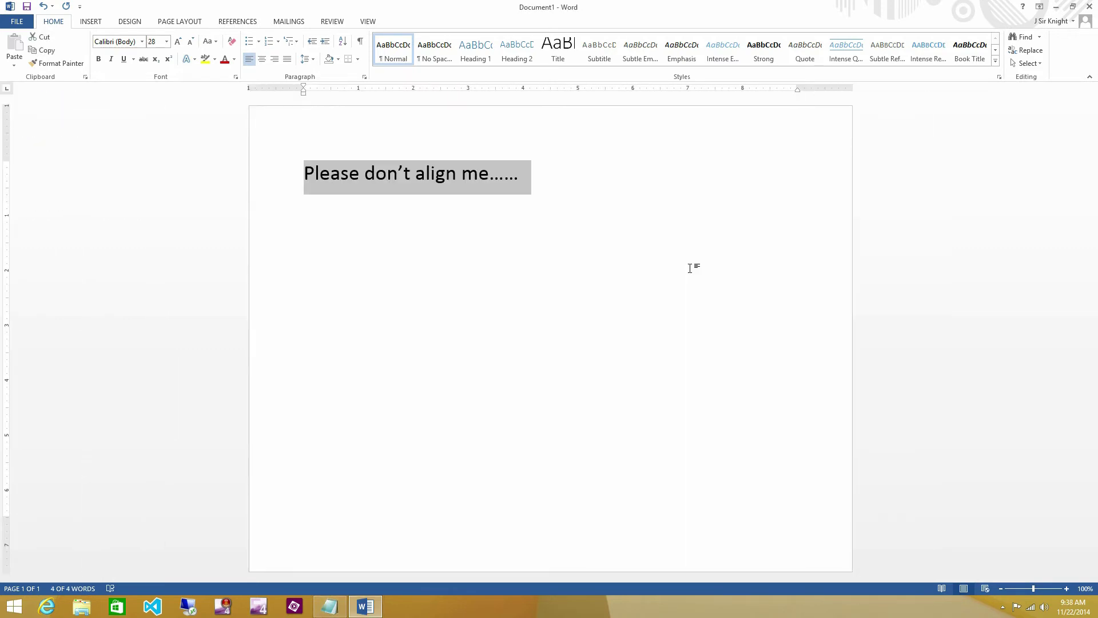
- Center the sentence, italicise and underline the quote, then shrink and enlarge the selected text
key(ctrl+e)
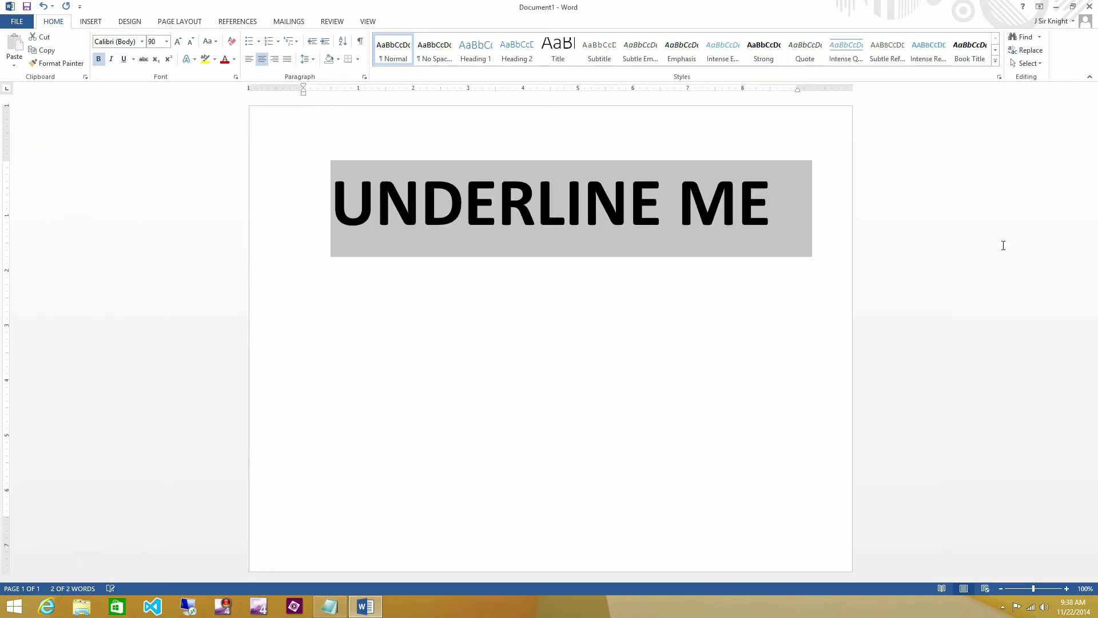
key(ctrl+i)
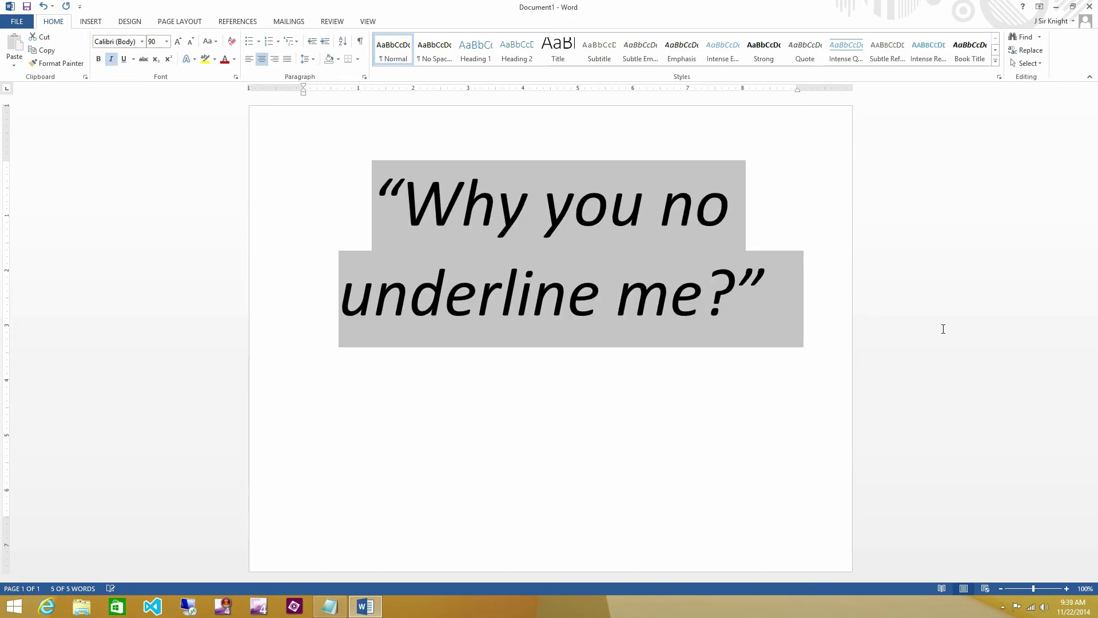
key(ctrl+u)
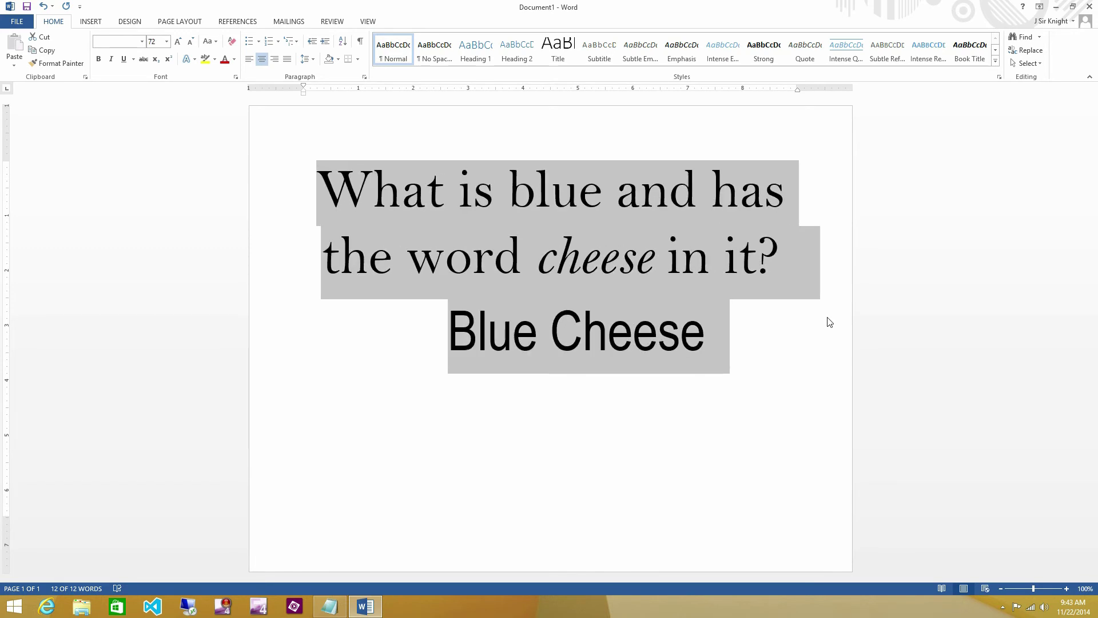
key(ctrl+shift+less)
key(ctrl+shift+greater)
key(ctrl+shift+greater)
key(ctrl+shift+greater)
key(ctrl+shift+greater)
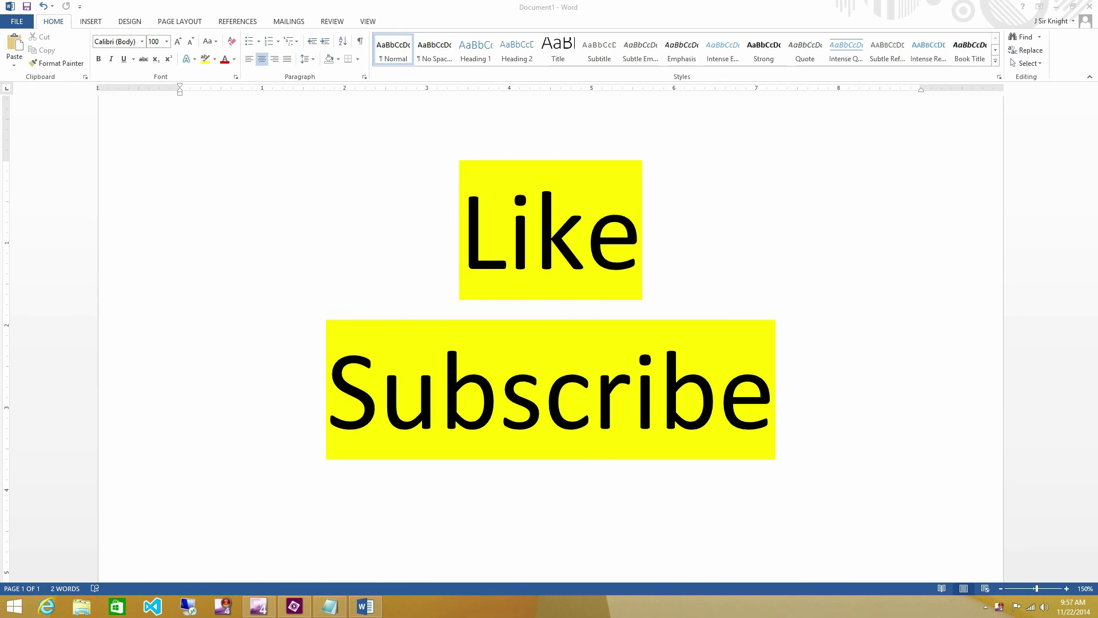